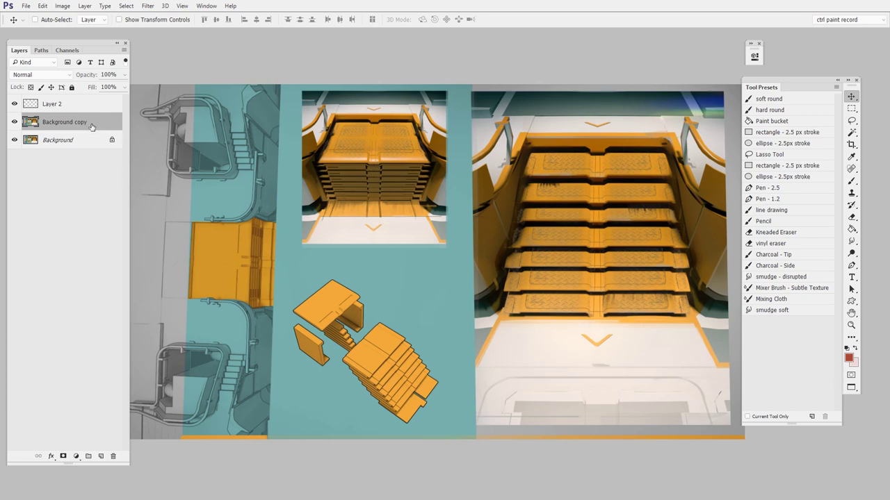
# Duplicate 'Background copy' into 'Background copy 2' and open Replace Color on it
pyautogui.moveTo(92, 123); pyautogui.dragTo(103, 457)
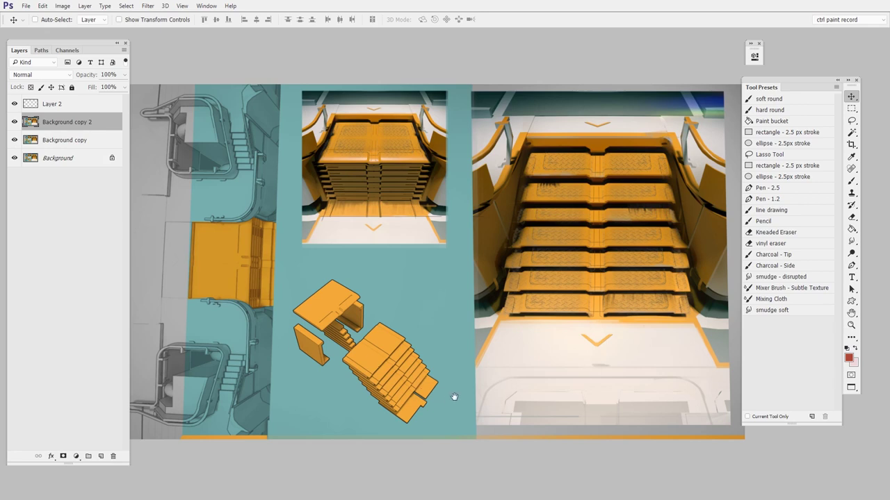
pyautogui.moveTo(454, 396); pyautogui.dragTo(466, 397)
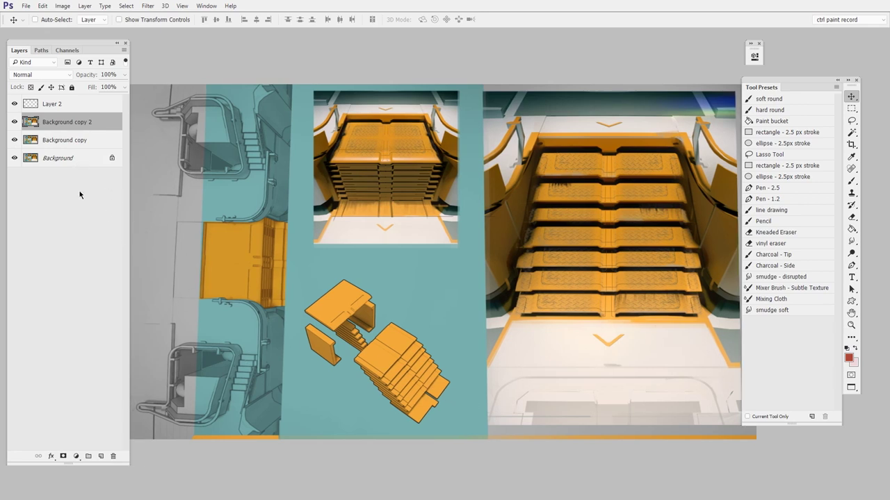
pyautogui.click(62, 5)
pyautogui.moveTo(114, 31)
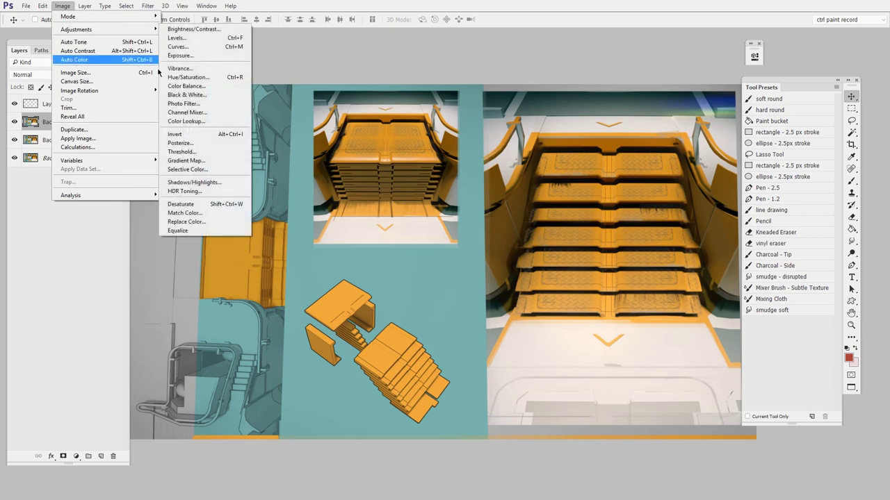
pyautogui.click(215, 223)
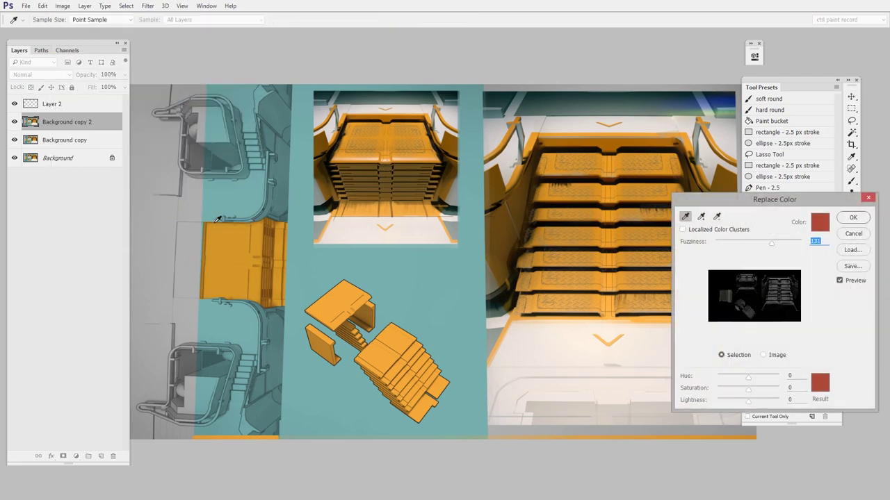
# Sample the orange block and set the replacement result to light blue #73d2f5
pyautogui.moveTo(792, 203); pyautogui.dragTo(582, 159)
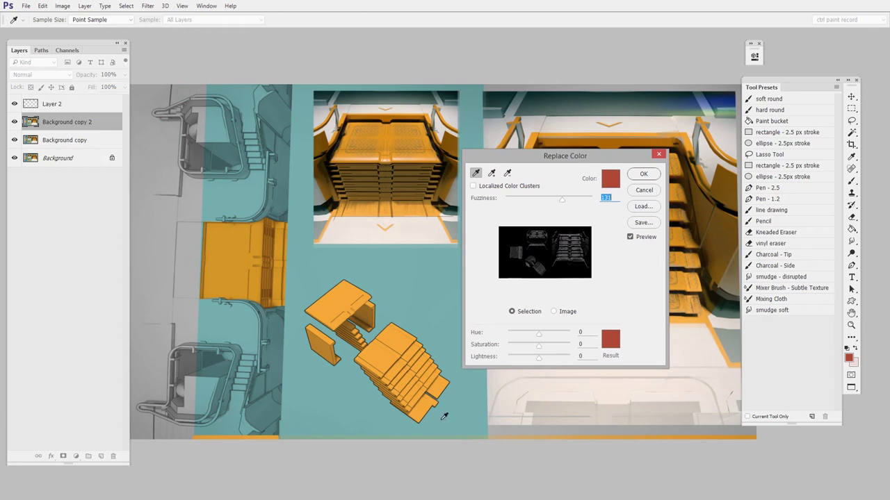
pyautogui.click(400, 340)
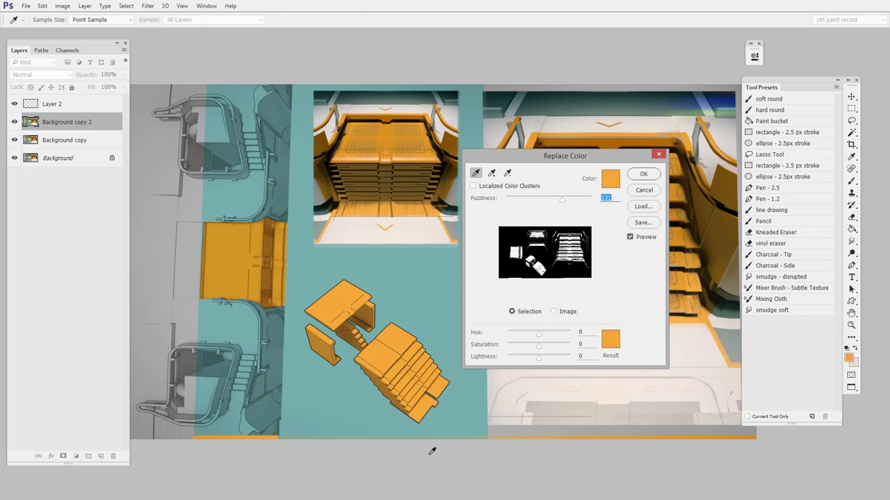
pyautogui.click(612, 341)
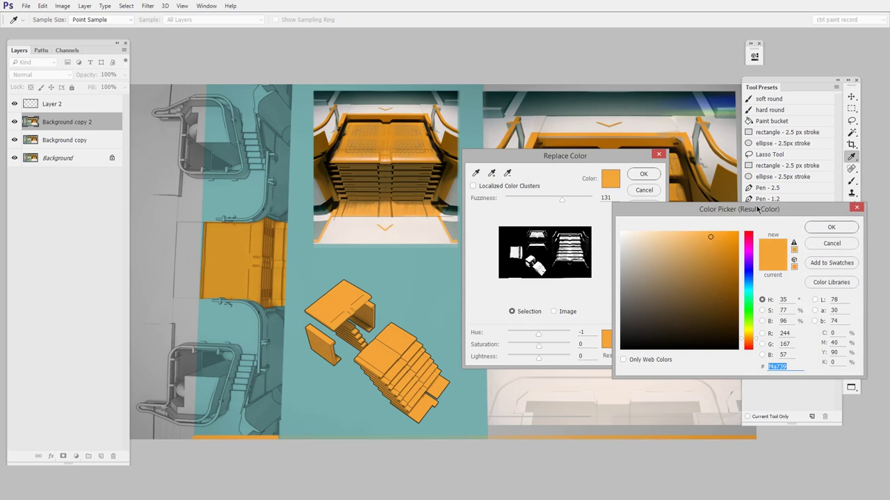
pyautogui.moveTo(759, 211); pyautogui.dragTo(743, 133)
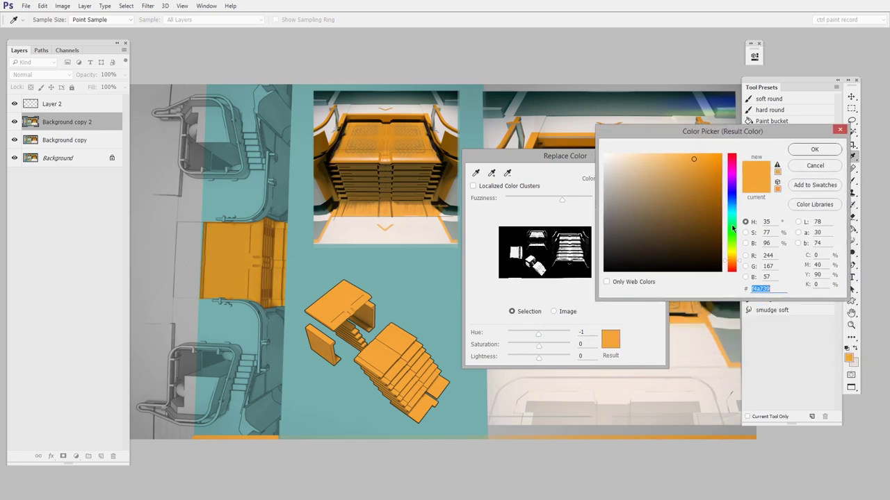
pyautogui.moveTo(733, 230); pyautogui.dragTo(732, 206)
pyautogui.click(667, 159)
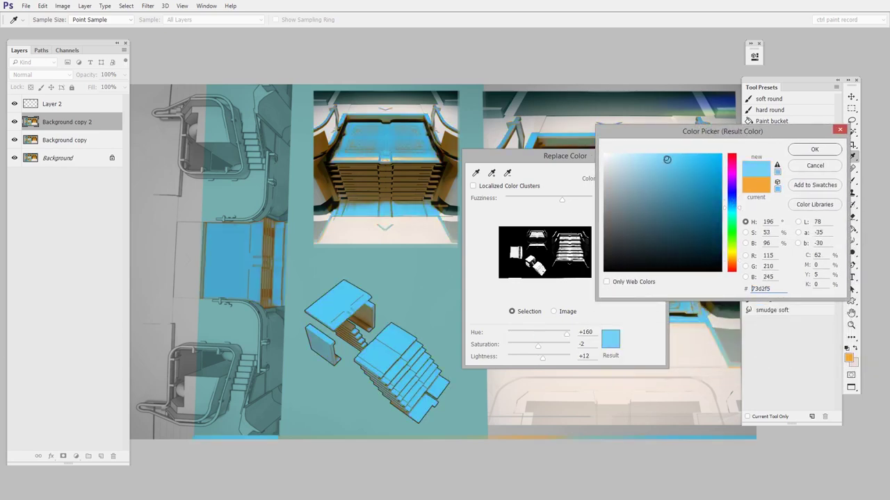
pyautogui.click(814, 149)
# Toggle Replace Color's preview off and on to compare orange with blue stairs
pyautogui.moveTo(599, 158); pyautogui.dragTo(268, 235)
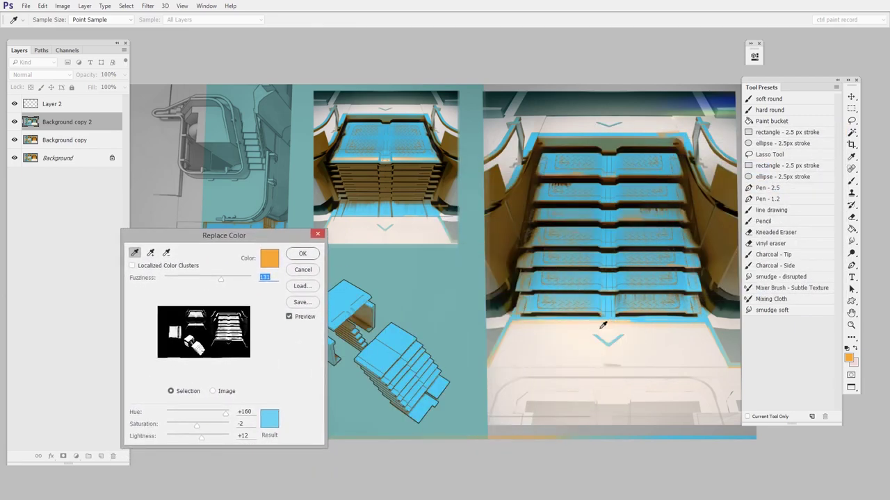
pyautogui.moveTo(273, 237); pyautogui.dragTo(252, 232)
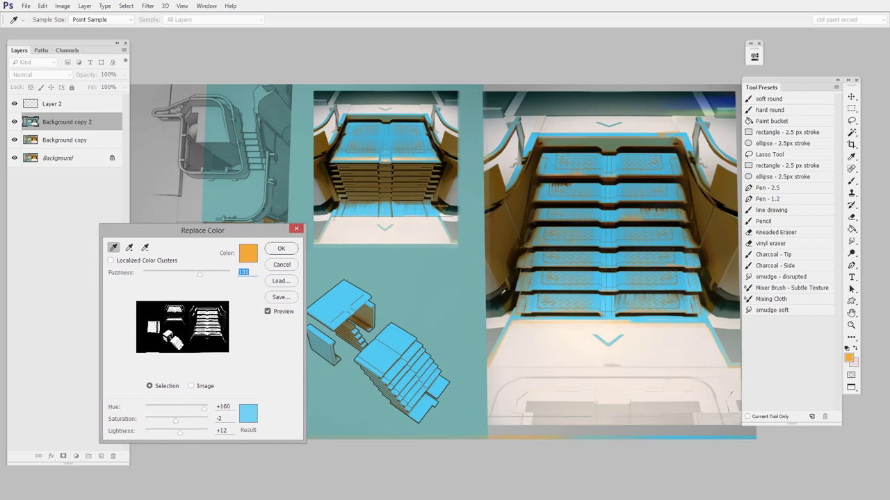
pyautogui.click(277, 312)
pyautogui.click(269, 313)
pyautogui.moveTo(259, 230); pyautogui.dragTo(306, 191)
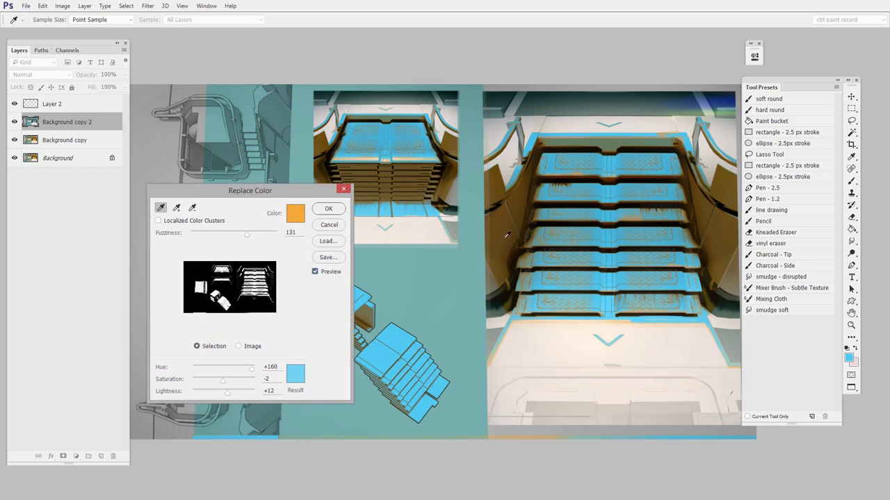
# Add the brown wall to the sampled colours and darken the result to #235c71
pyautogui.press('shift')
pyautogui.keyDown('shift'); pyautogui.click(510, 221); pyautogui.keyUp('shift')
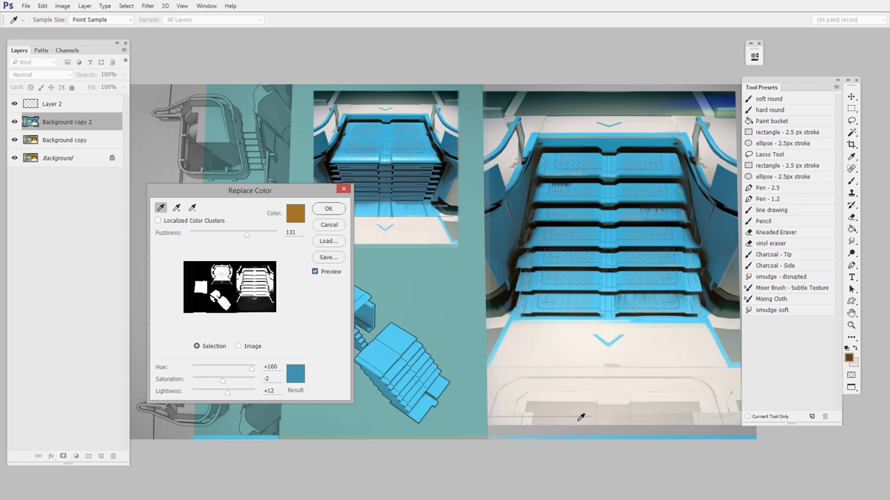
pyautogui.click(298, 382)
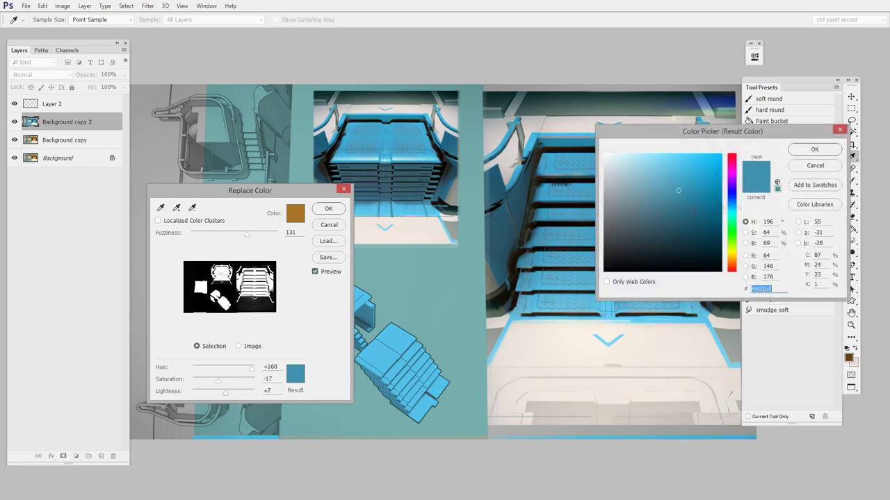
pyautogui.moveTo(692, 211)
pyautogui.mouseDown()
pyautogui.moveTo(660, 215)
pyautogui.moveTo(685, 211)
pyautogui.moveTo(685, 219)
pyautogui.mouseUp()
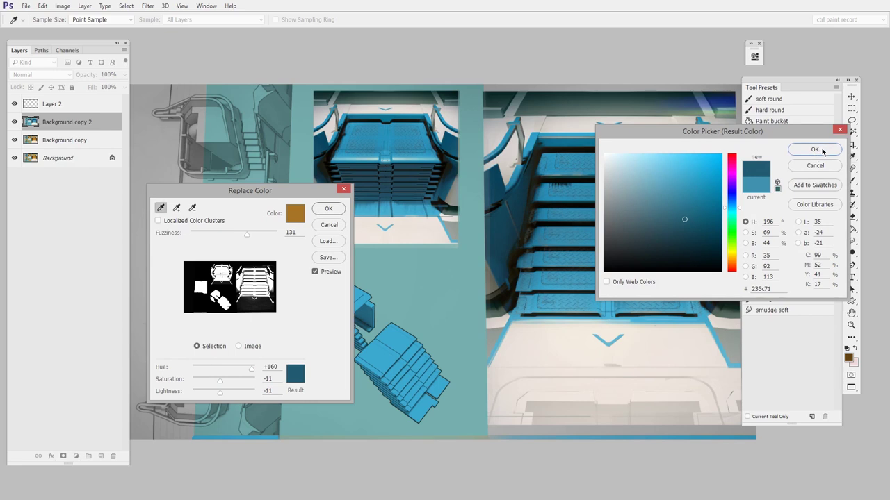
pyautogui.click(822, 150)
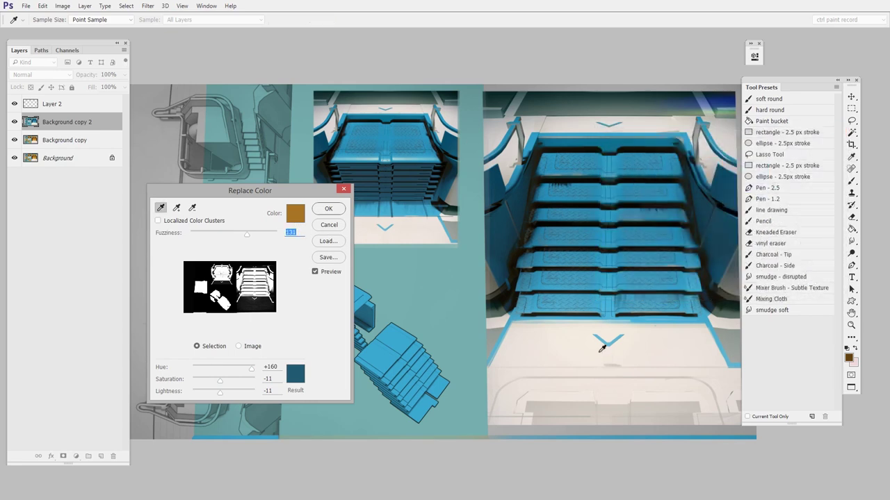
# Lower fuzziness to 121 and add the darker stair brown to the sampled range
pyautogui.moveTo(303, 195); pyautogui.dragTo(317, 206)
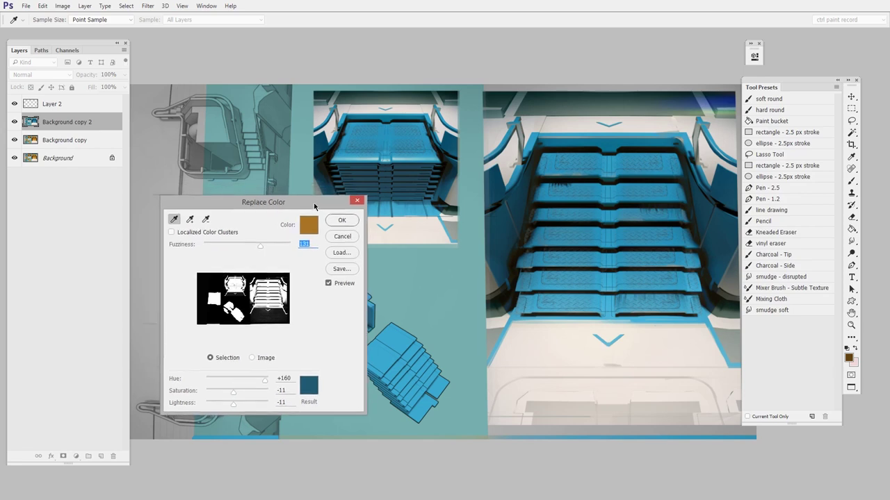
pyautogui.moveTo(262, 249); pyautogui.dragTo(243, 250)
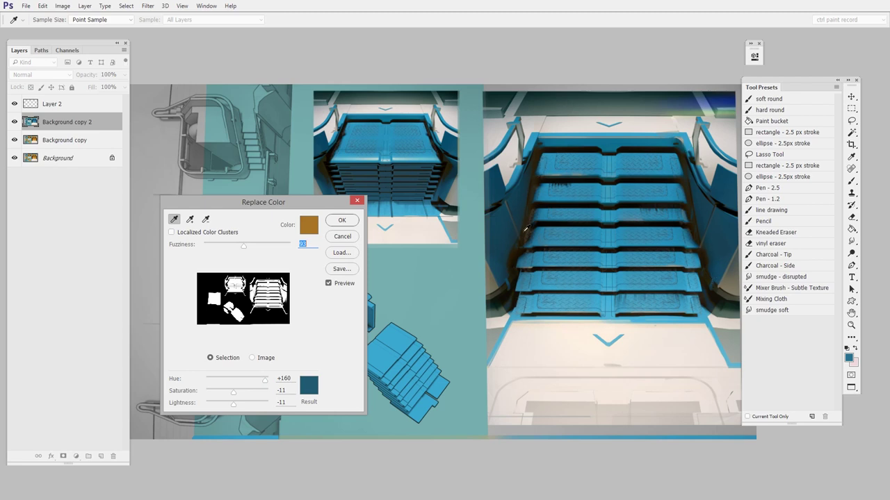
pyautogui.press('shift')
pyautogui.keyDown('shift'); pyautogui.click(515, 256); pyautogui.keyUp('shift')
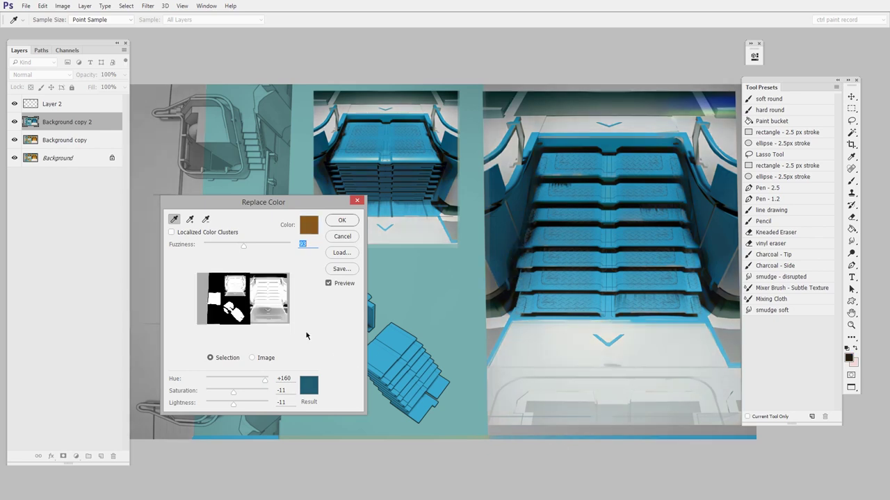
# Set fuzziness to 51, add the stair orange, and apply the blue recolour
pyautogui.moveTo(244, 247); pyautogui.dragTo(223, 248)
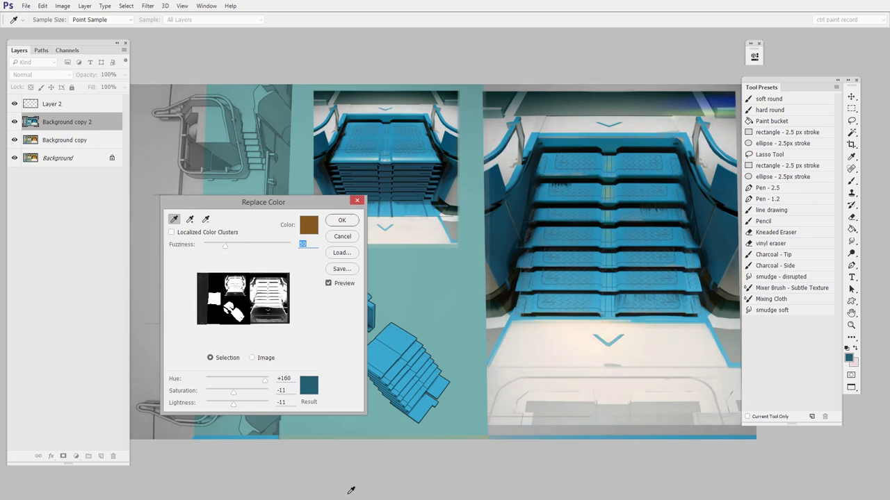
pyautogui.moveTo(225, 247); pyautogui.dragTo(226, 247)
pyautogui.keyDown('shift'); pyautogui.click(610, 187); pyautogui.keyUp('shift')
pyautogui.moveTo(307, 203); pyautogui.dragTo(262, 179)
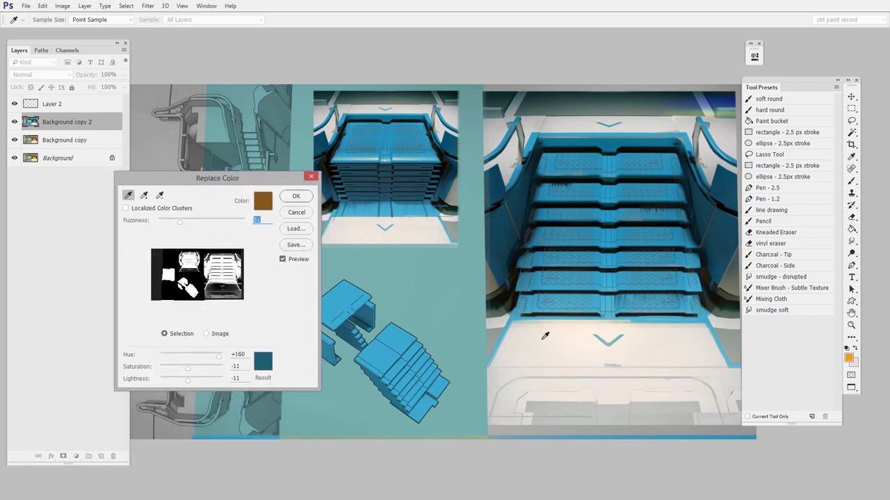
pyautogui.click(295, 196)
# Toggle Background copy 2's visibility to compare blue and orange, leaving it hidden
pyautogui.press('z')
pyautogui.hotkey('ctrl', '-')
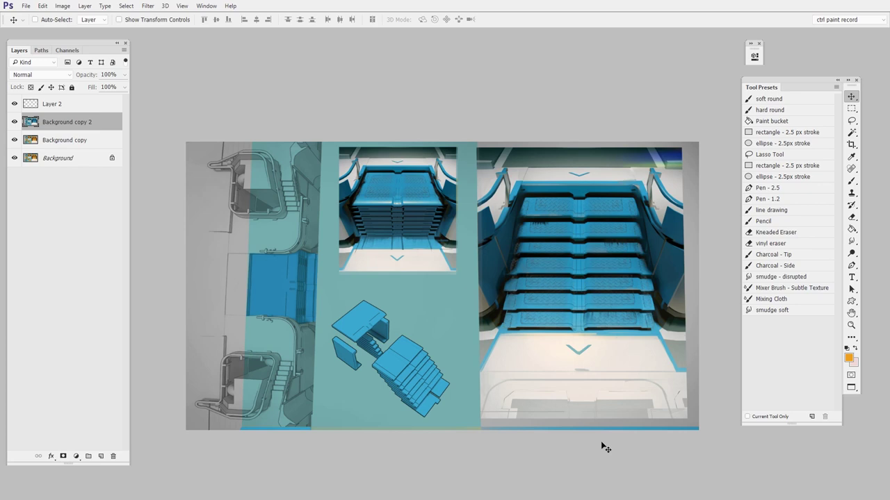
pyautogui.click(14, 122)
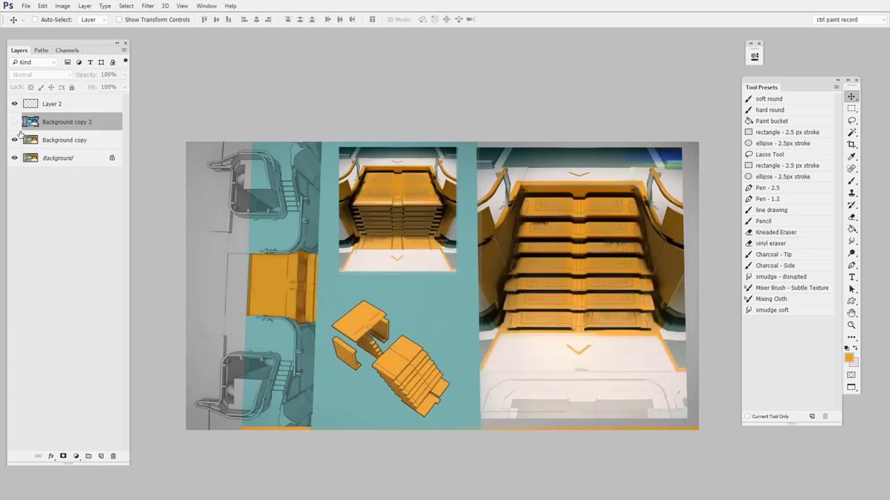
pyautogui.click(15, 122)
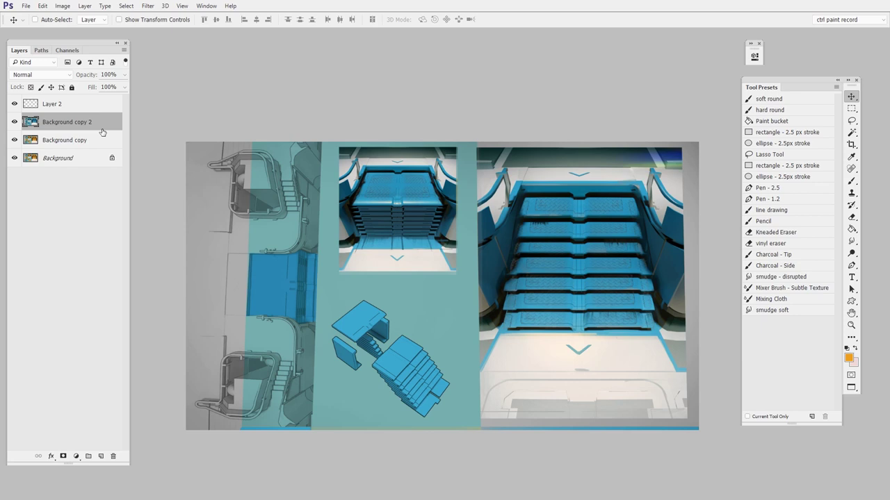
pyautogui.click(14, 121)
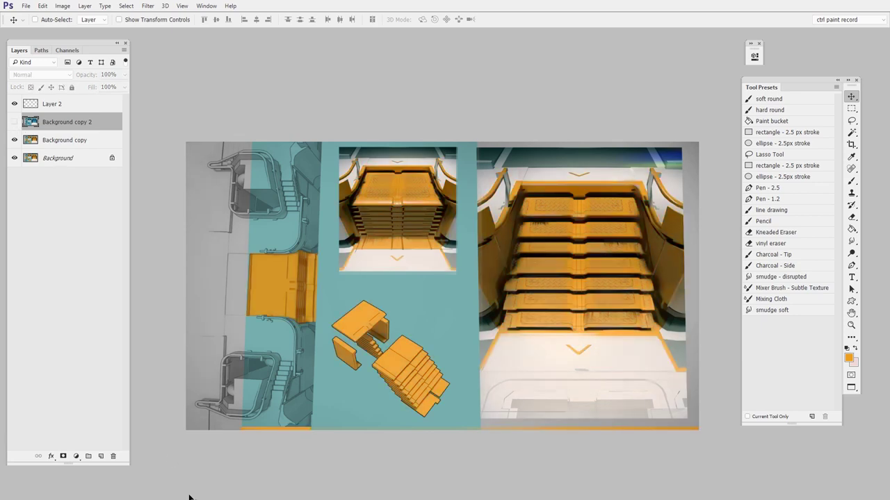
pyautogui.click(13, 121)
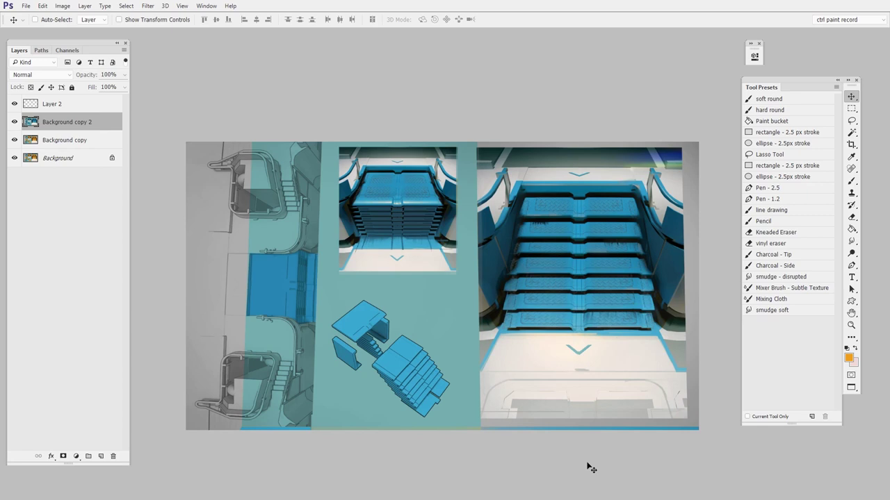
pyautogui.click(14, 123)
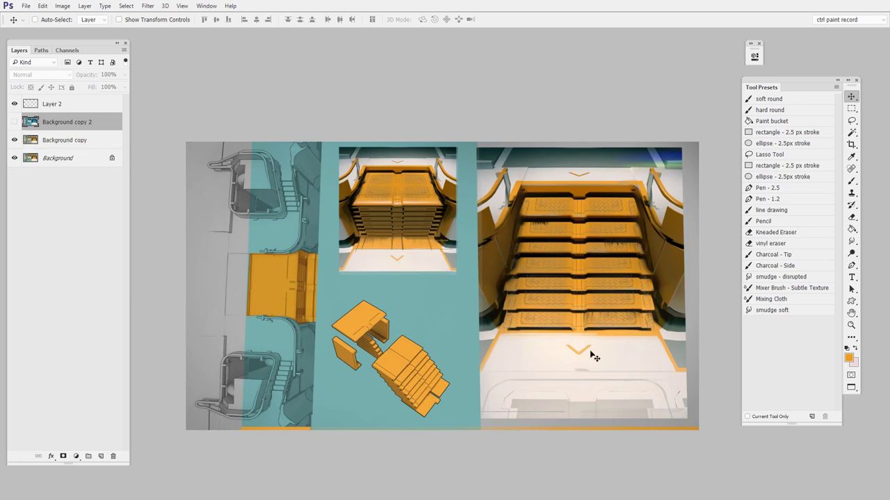
pyautogui.moveTo(587, 354); pyautogui.dragTo(595, 352)
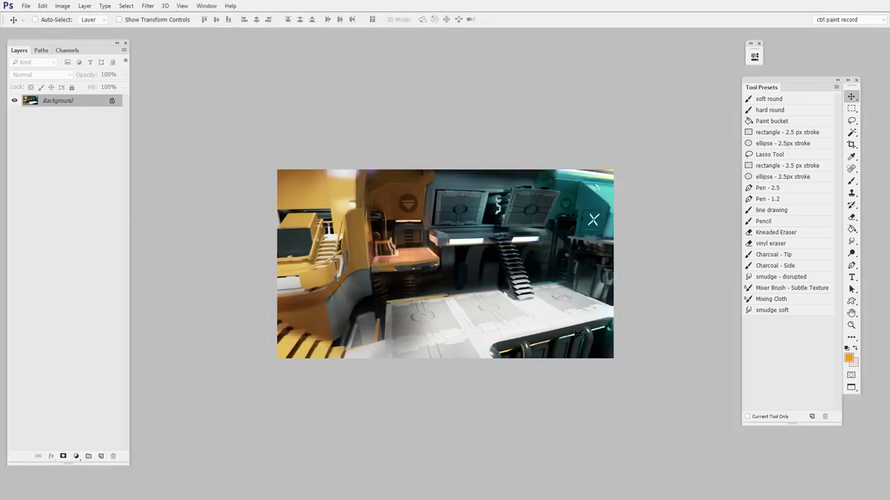
# Switch to the second interior painting and duplicate its Background layer
pyautogui.press('z')
pyautogui.click(574, 328)
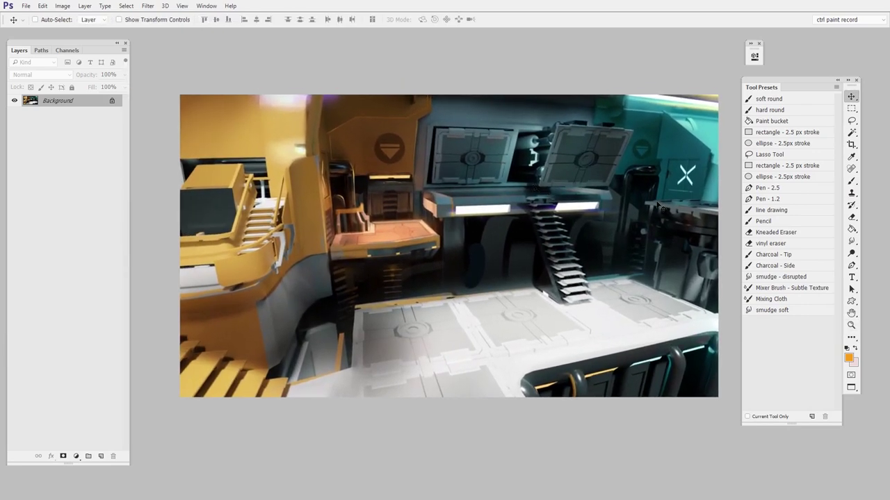
pyautogui.moveTo(70, 100); pyautogui.dragTo(101, 456)
# Open Replace Color on the copy and sample the yellow wall as the colour to replace
pyautogui.click(62, 7)
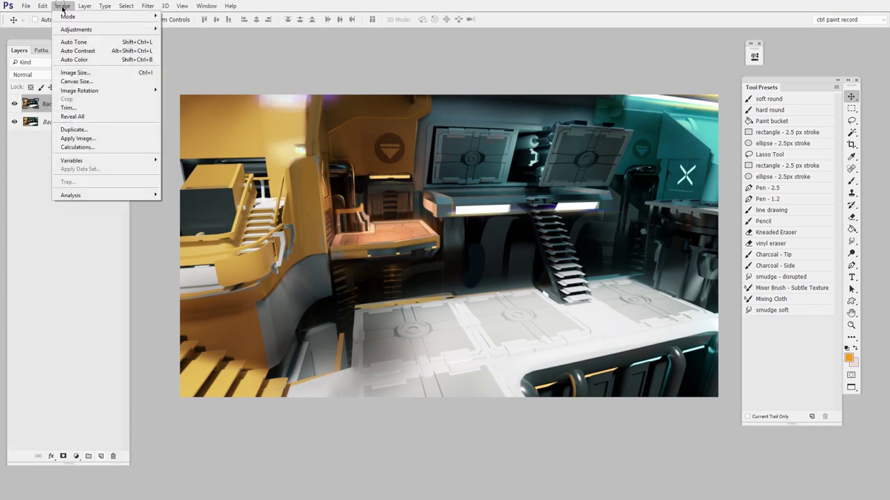
pyautogui.moveTo(104, 30)
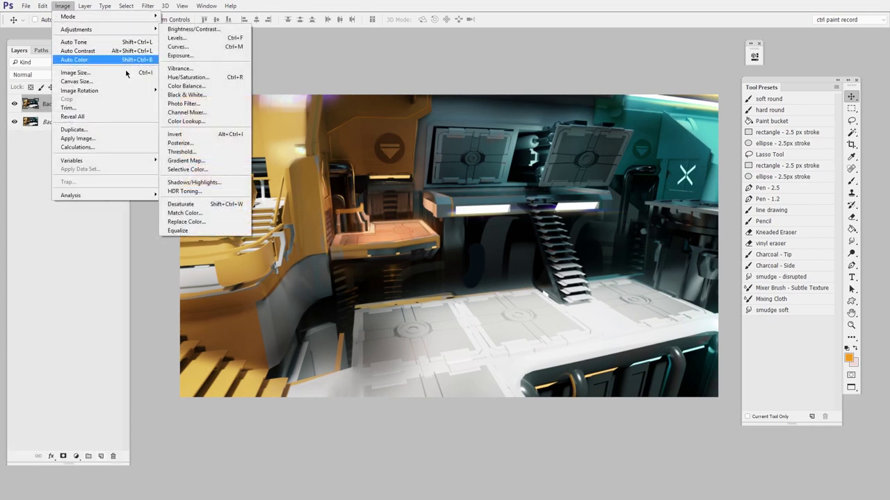
pyautogui.click(226, 223)
pyautogui.moveTo(243, 183); pyautogui.dragTo(653, 265)
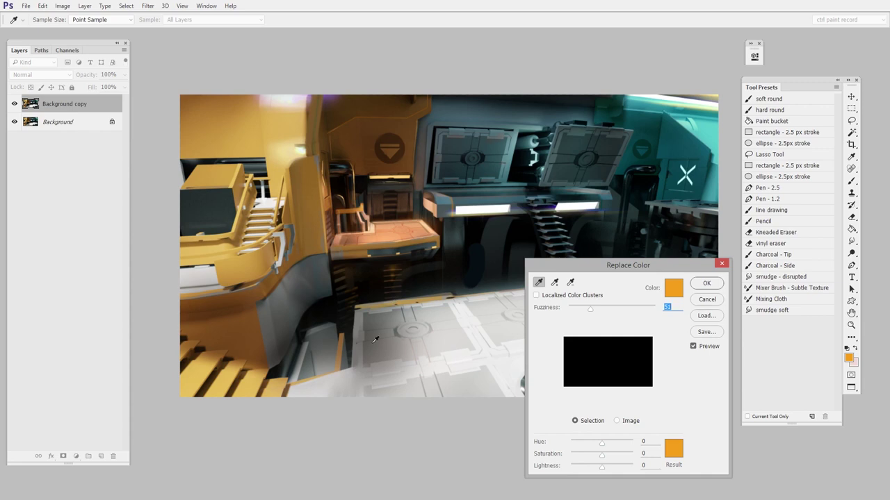
pyautogui.click(284, 128)
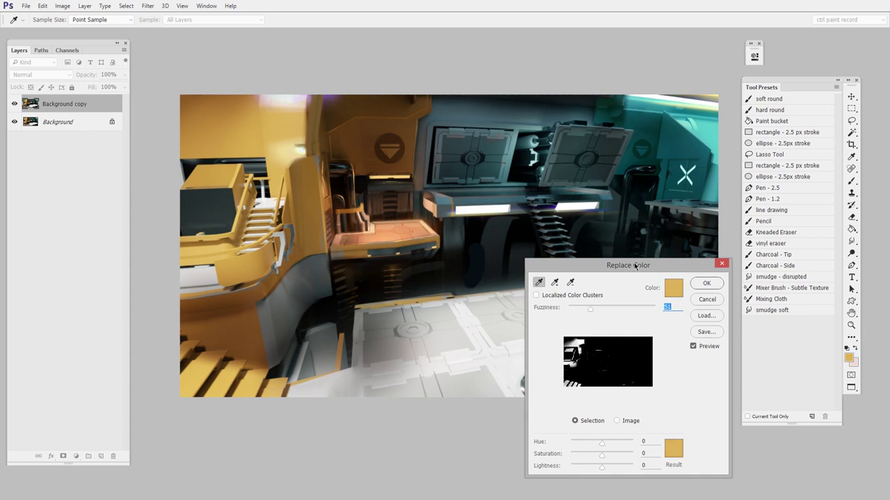
pyautogui.moveTo(636, 266); pyautogui.dragTo(608, 172)
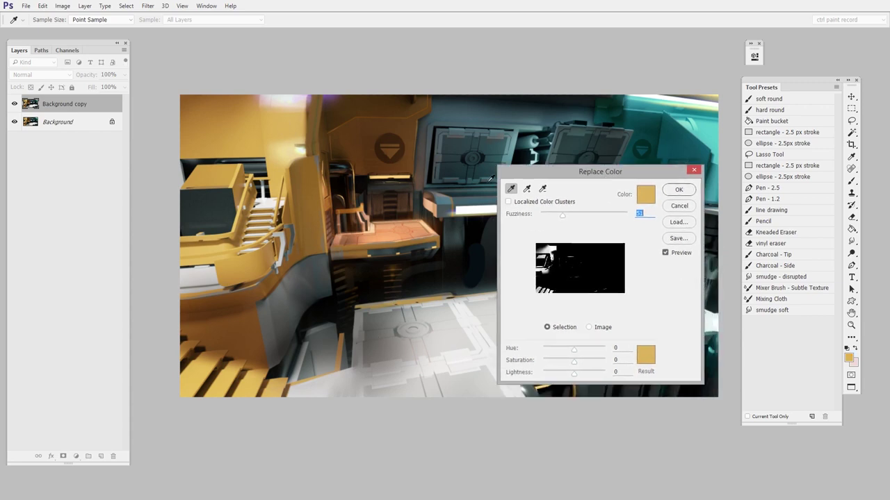
pyautogui.click(643, 360)
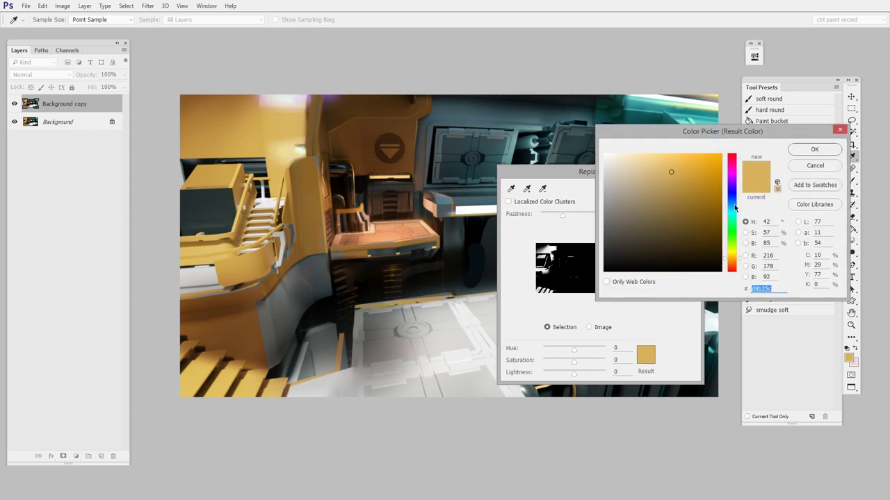
# Pick a deep blue result colour, giving hue +170, saturation -12, lightness -7
pyautogui.click(731, 209)
pyautogui.click(682, 174)
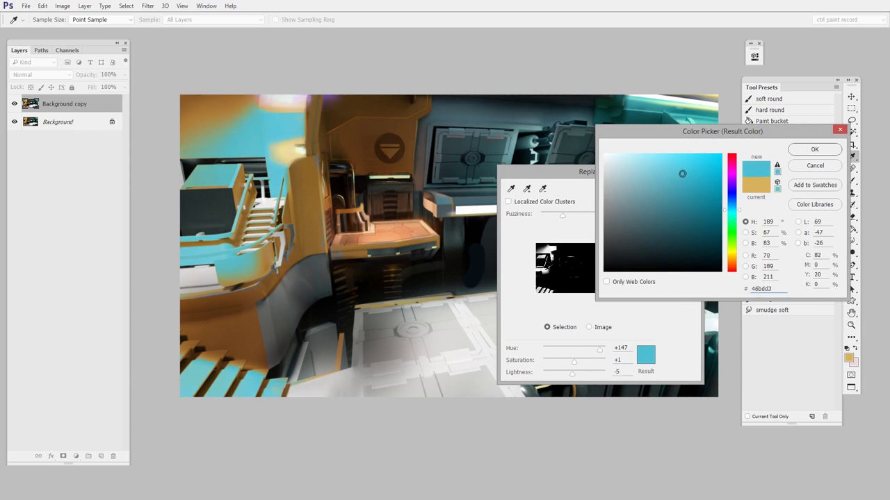
pyautogui.moveTo(682, 174)
pyautogui.mouseDown()
pyautogui.moveTo(684, 167)
pyautogui.moveTo(622, 189)
pyautogui.moveTo(621, 231)
pyautogui.moveTo(629, 225)
pyautogui.mouseUp()
pyautogui.press('Return')
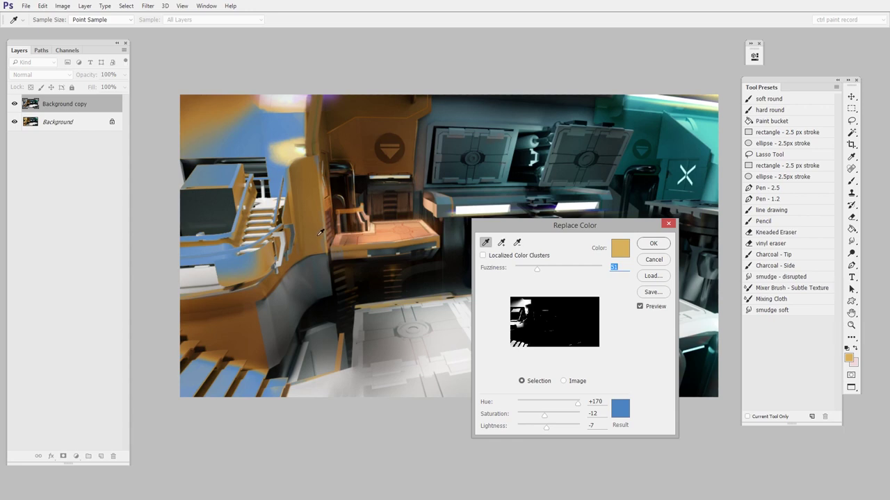
# Add further orange shades, the table and the column tone to the sampled colours
pyautogui.press('shift')
pyautogui.keyDown('shift'); pyautogui.click(315, 216); pyautogui.keyUp('shift')
pyautogui.keyDown('shift'); pyautogui.click(366, 131); pyautogui.keyUp('shift')
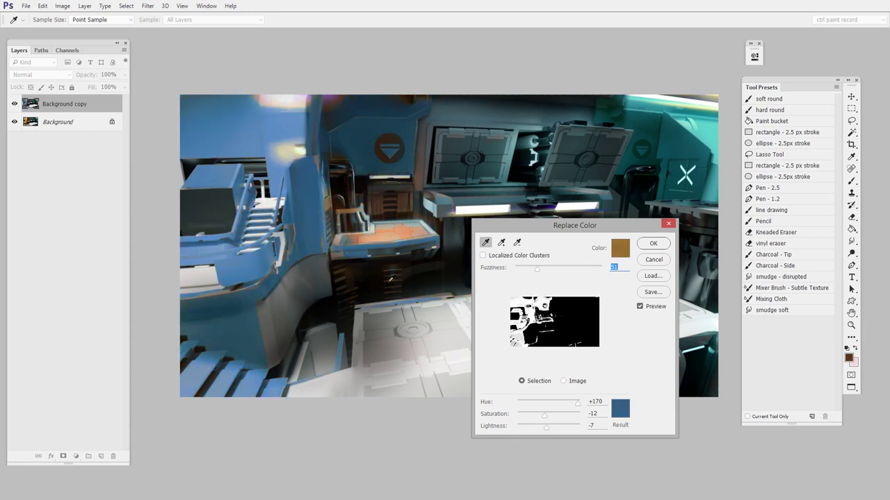
pyautogui.keyDown('shift'); pyautogui.click(327, 130); pyautogui.keyUp('shift')
pyautogui.keyDown('shift'); pyautogui.click(379, 270); pyautogui.keyUp('shift')
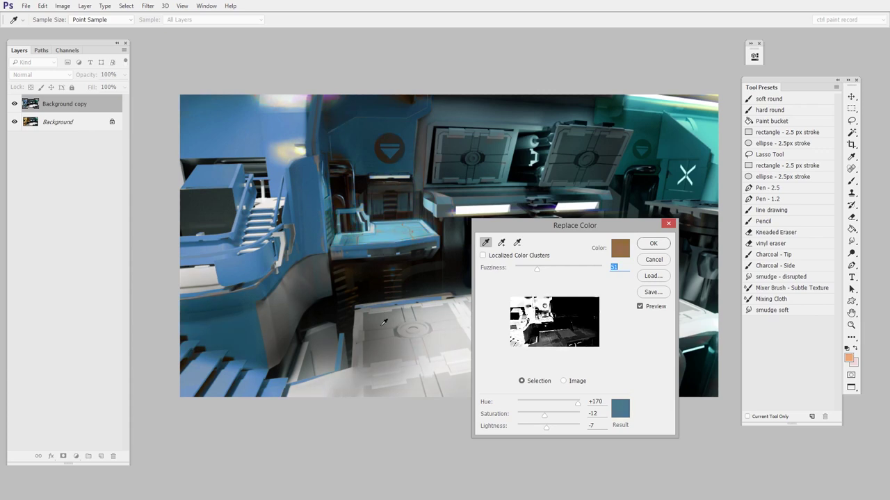
pyautogui.press('shift')
pyautogui.keyDown('shift'); pyautogui.click(316, 140); pyautogui.keyUp('shift')
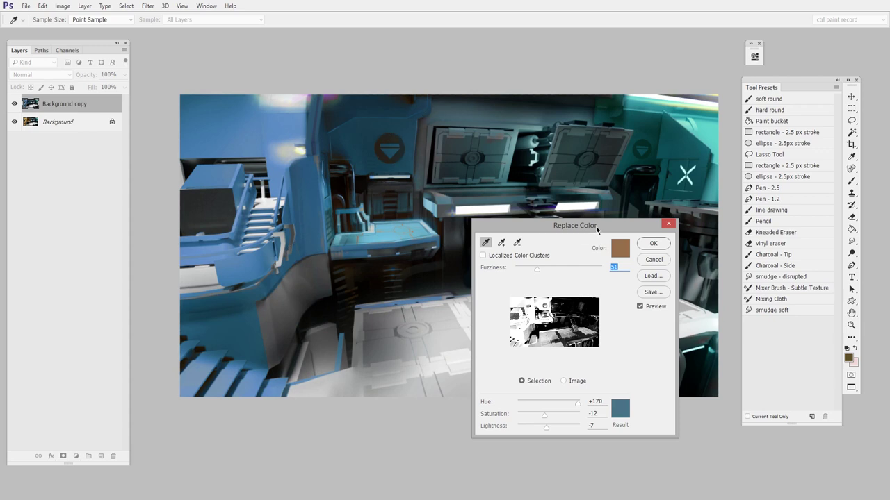
# Fine-tune the fuzziness range and apply the blue recolour to Background copy
pyautogui.moveTo(596, 230); pyautogui.dragTo(672, 210)
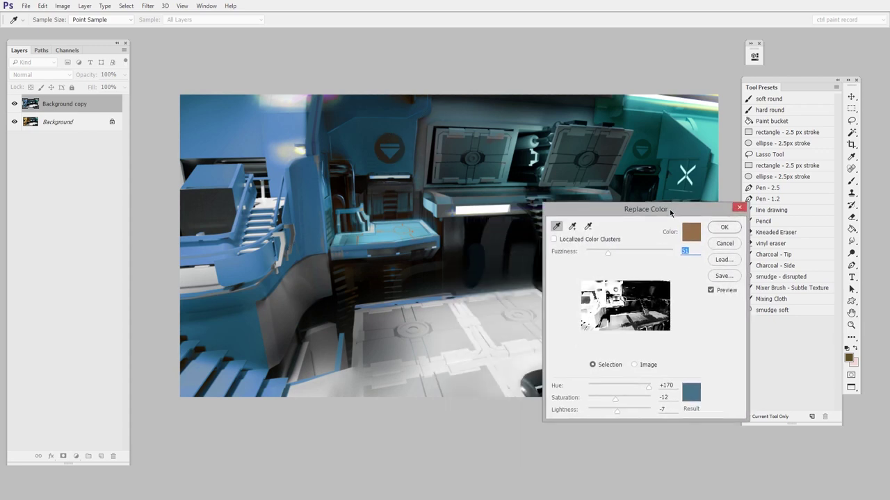
pyautogui.moveTo(610, 255); pyautogui.dragTo(620, 256)
pyautogui.moveTo(641, 210); pyautogui.dragTo(638, 248)
pyautogui.moveTo(619, 290); pyautogui.dragTo(617, 293)
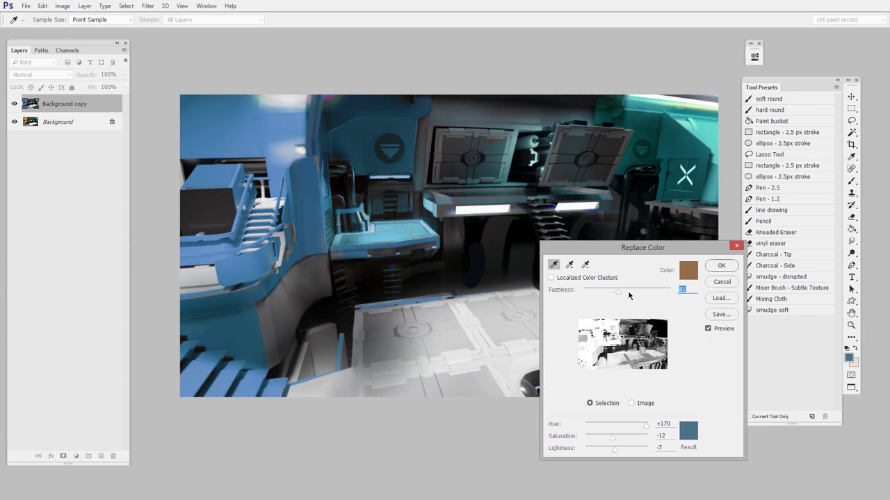
pyautogui.moveTo(618, 292); pyautogui.dragTo(617, 294)
pyautogui.click(721, 265)
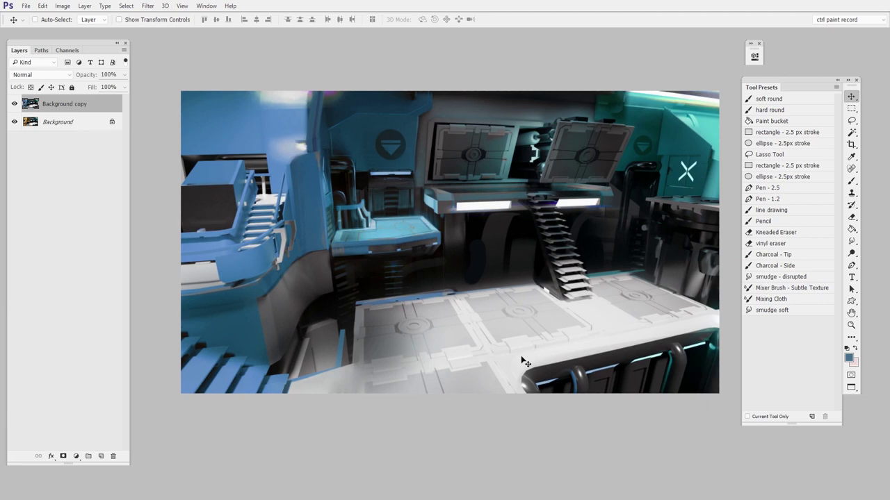
# Toggle Background copy's visibility to compare blue walls against the orange original
pyautogui.press('z')
pyautogui.moveTo(406, 284); pyautogui.dragTo(456, 298)
pyautogui.click(14, 103)
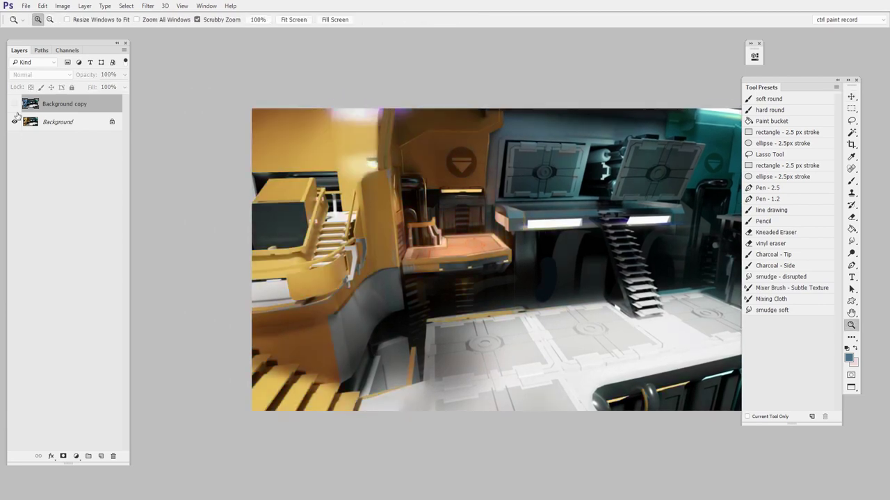
pyautogui.moveTo(400, 322); pyautogui.dragTo(410, 295)
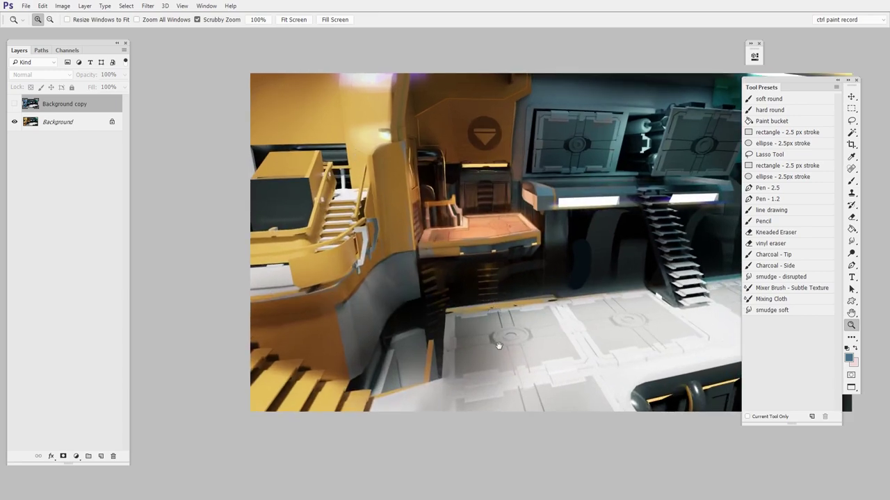
pyautogui.moveTo(499, 346); pyautogui.dragTo(393, 360)
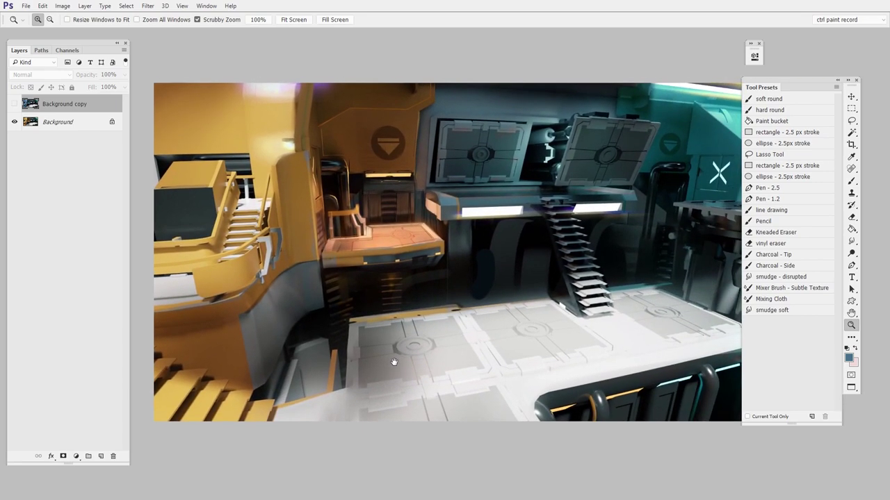
pyautogui.click(15, 104)
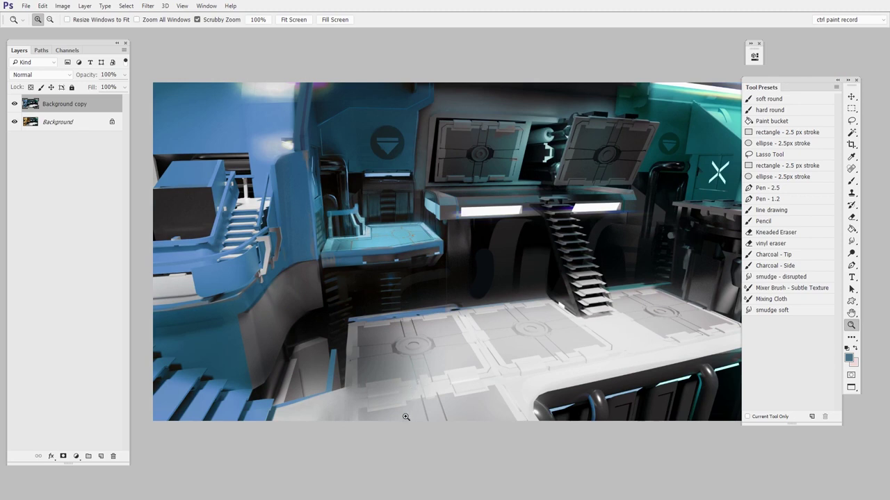
pyautogui.moveTo(570, 342); pyautogui.dragTo(522, 351)
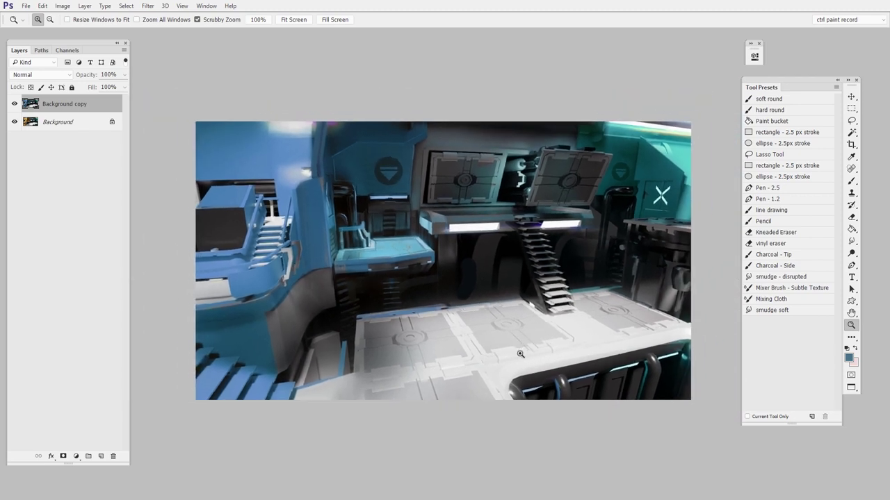